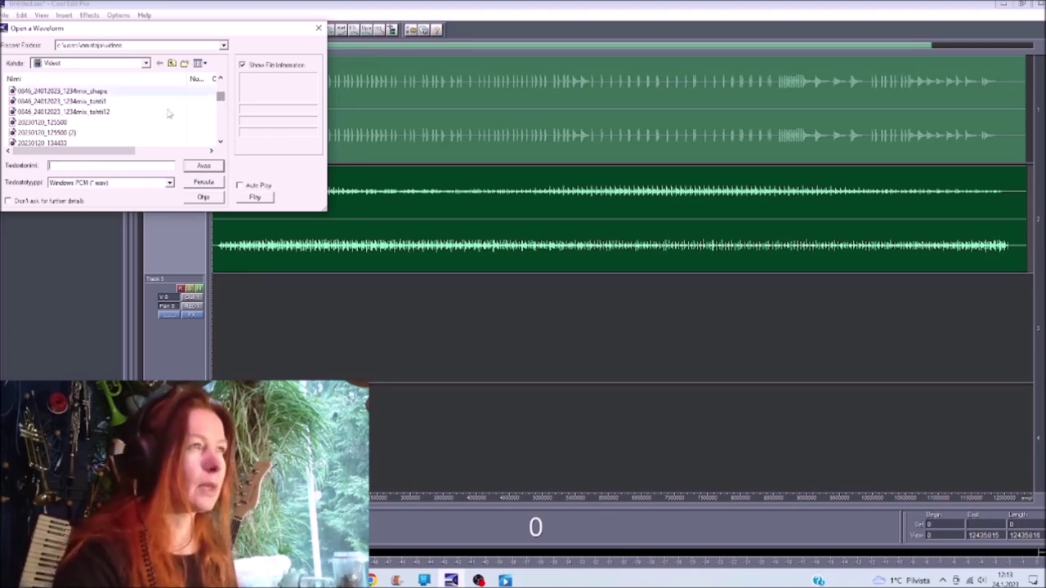
# Open 20230120_125500.wav in the waveform editor and play it through once.
pyautogui.doubleClick(64, 122)
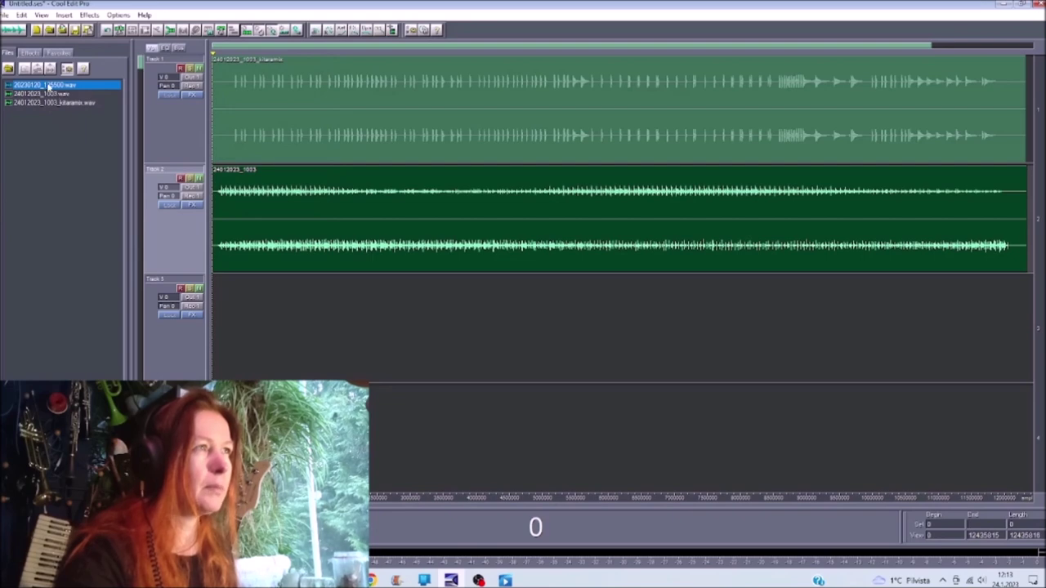
pyautogui.doubleClick(45, 85)
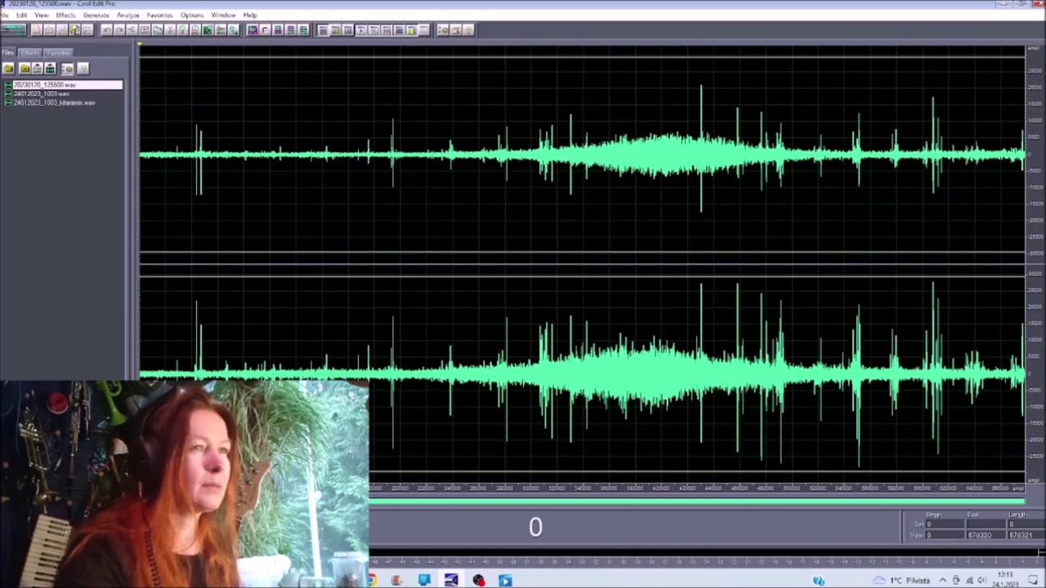
pyautogui.press('space')
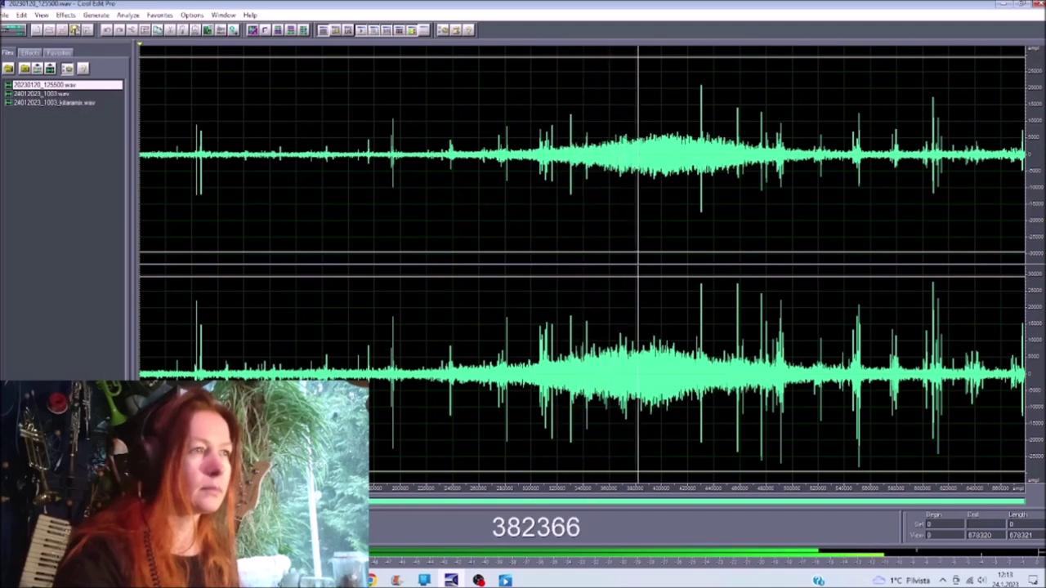
pyautogui.press('space')
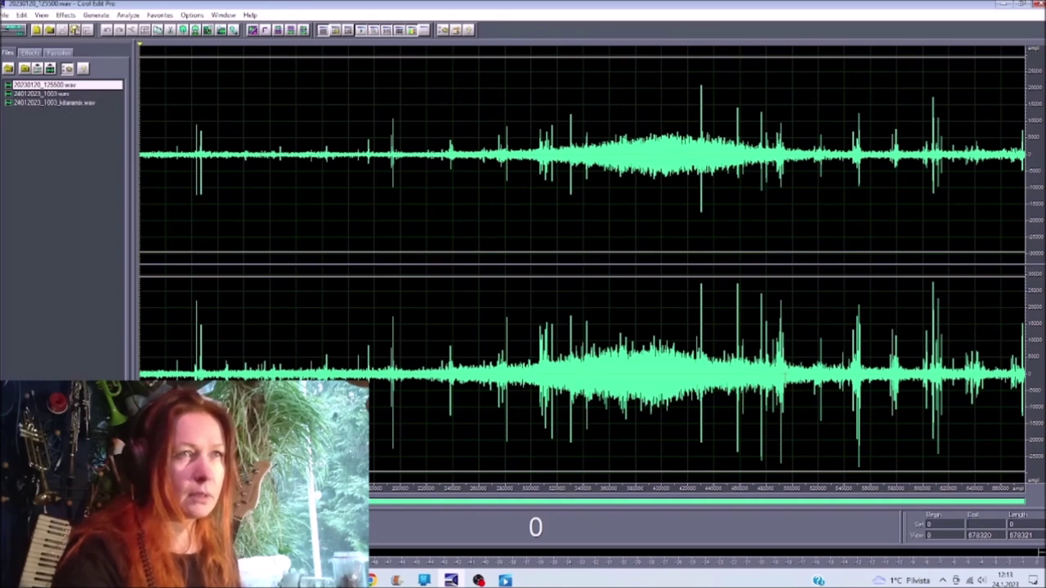
# Delete 20230120_125500.wav's opening up to about 490717, preview the result, and return to multitrack.
pyautogui.moveTo(778, 270); pyautogui.dragTo(92, 273)
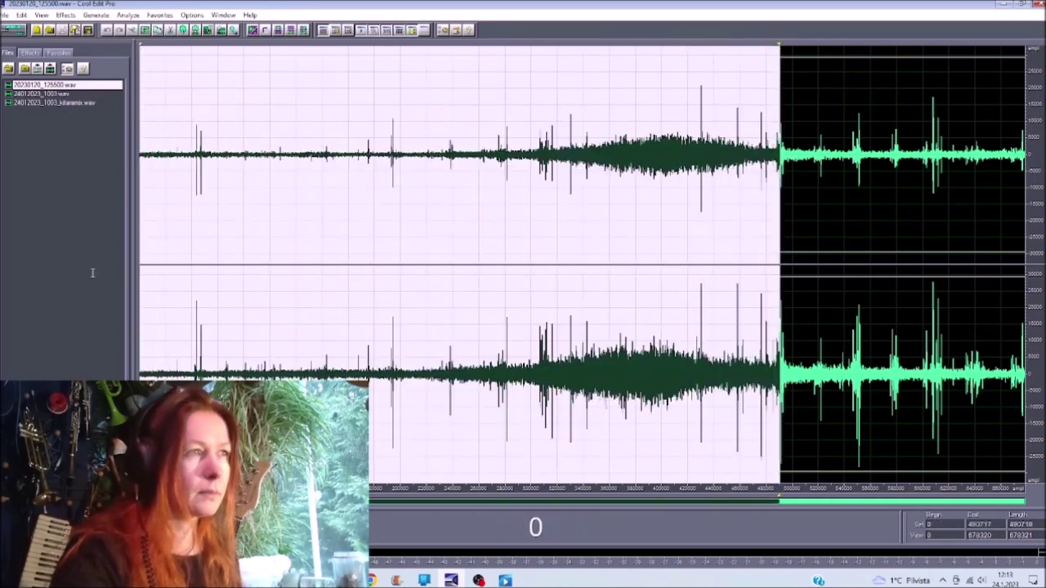
pyautogui.press('Delete')
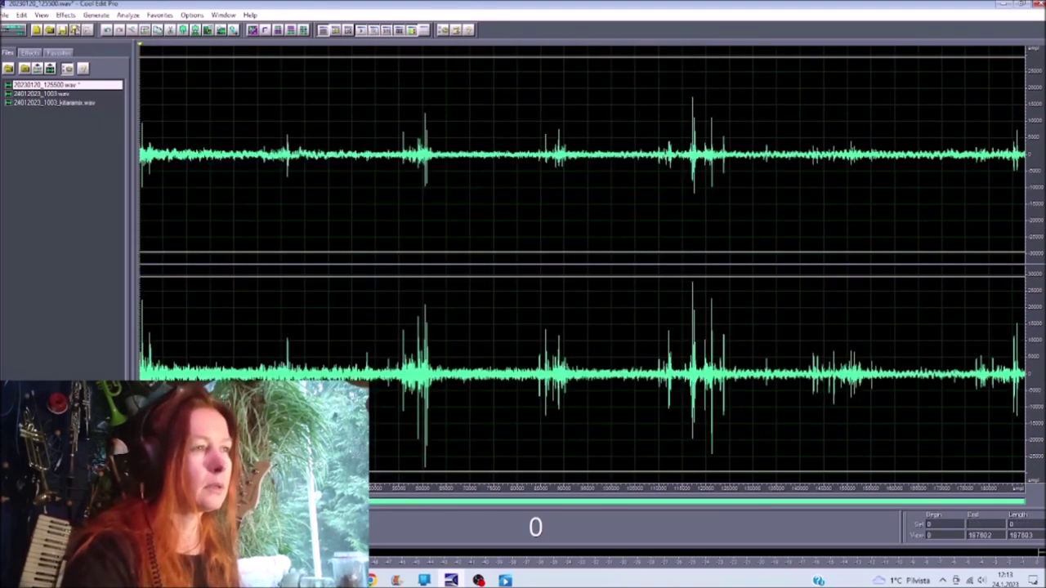
pyautogui.press('space')
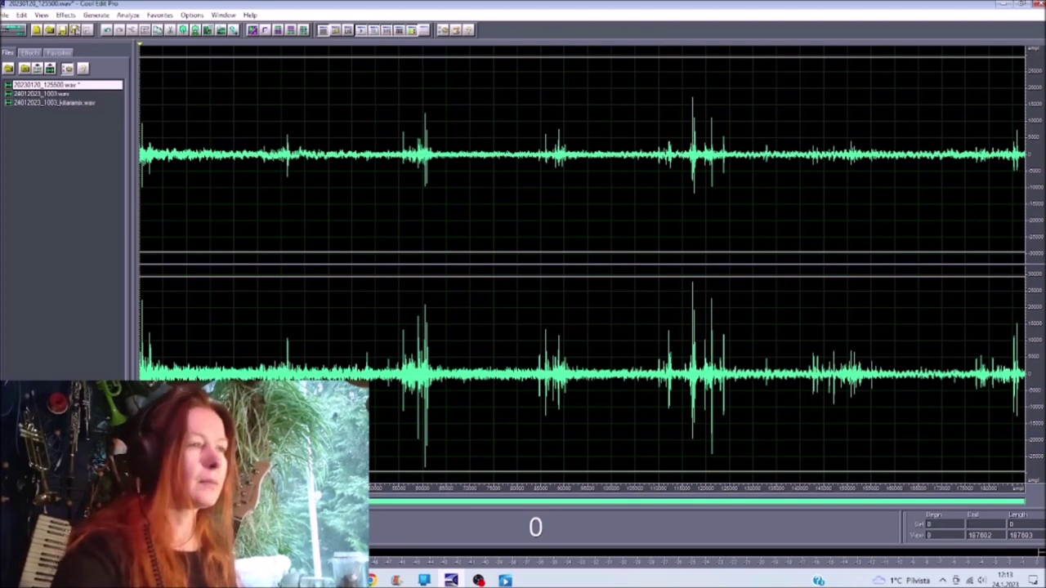
pyautogui.press('space')
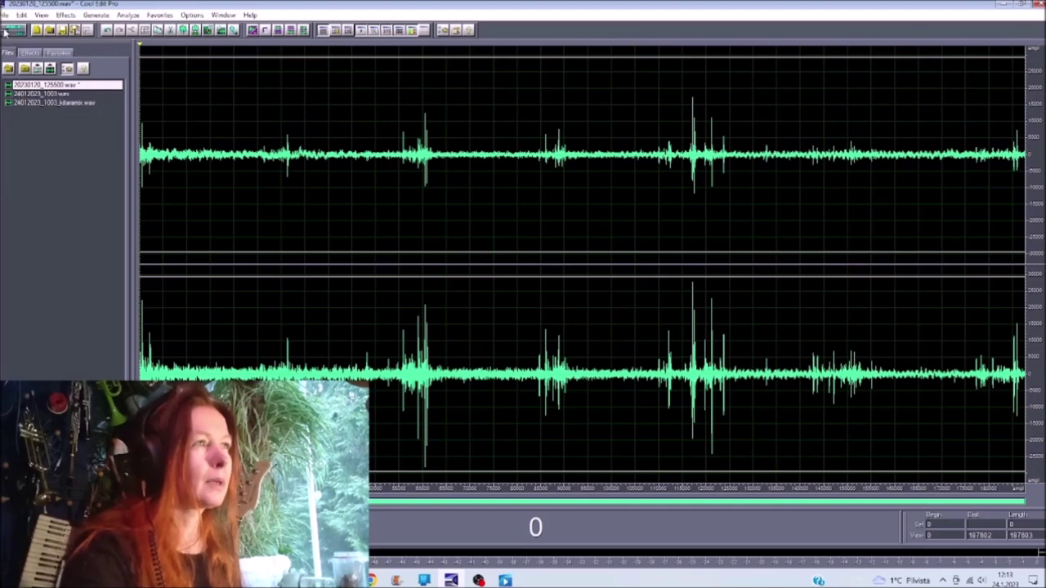
pyautogui.click(5, 30)
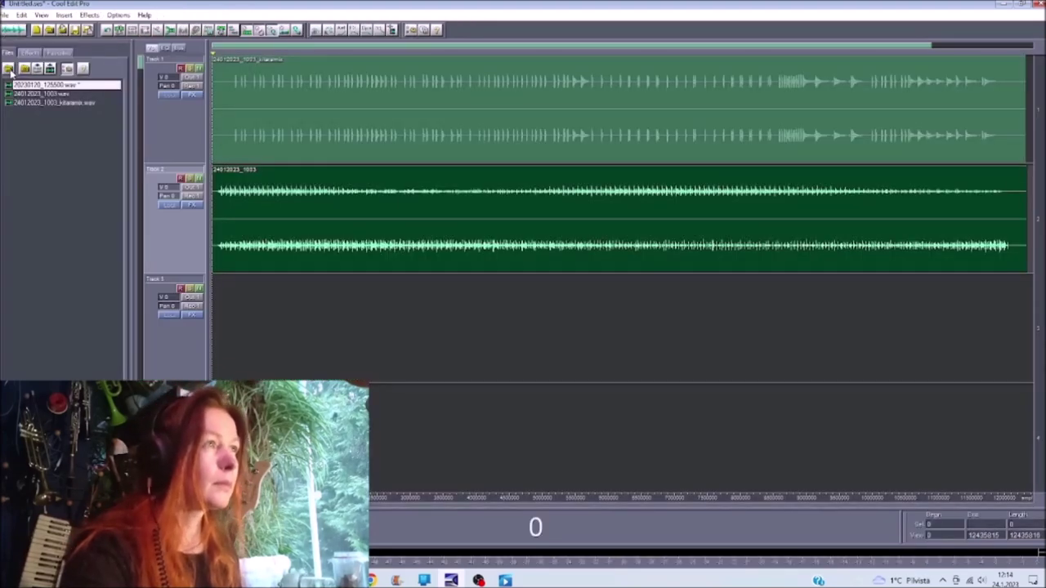
# Open 0846_24012023_123.wav, preview it briefly, and select its entire waveform.
pyautogui.click(9, 70)
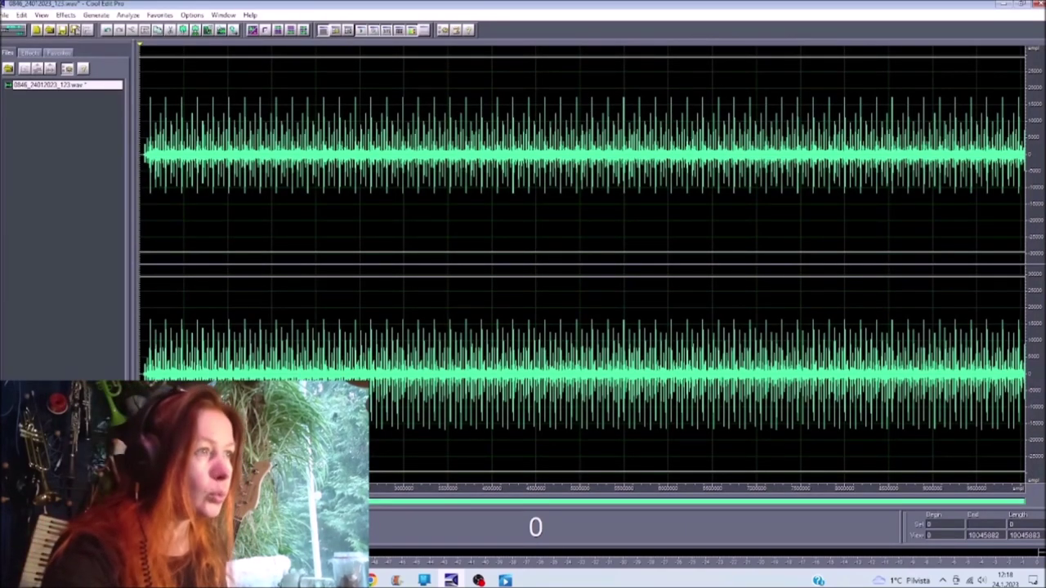
pyautogui.press('space')
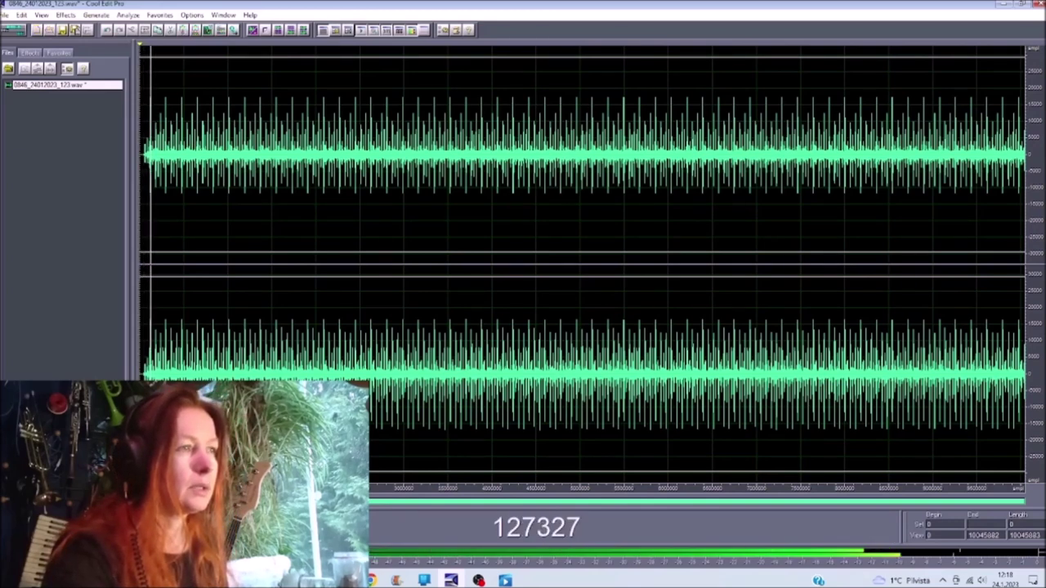
pyautogui.press('space')
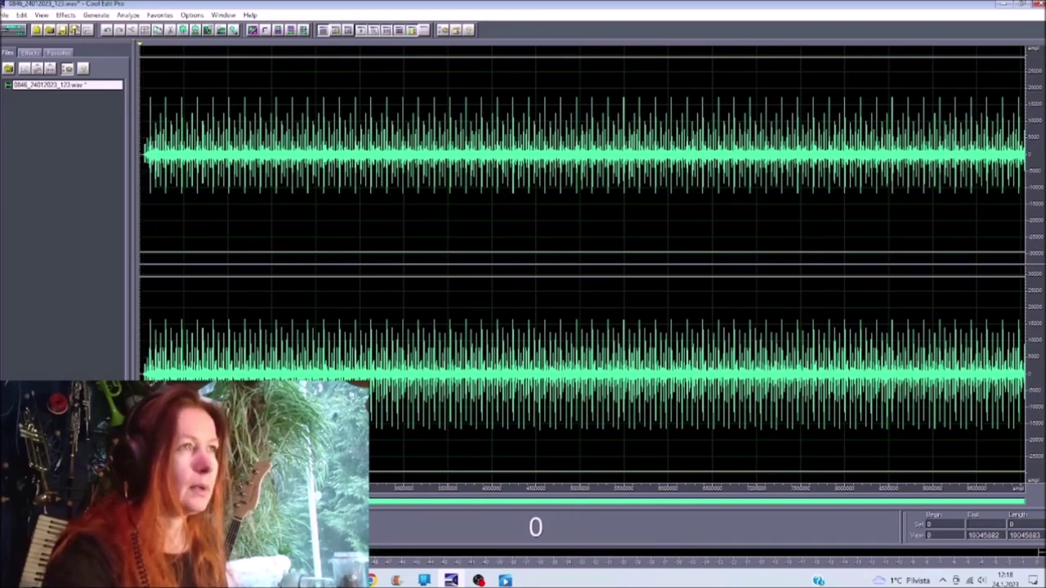
pyautogui.doubleClick(232, 281)
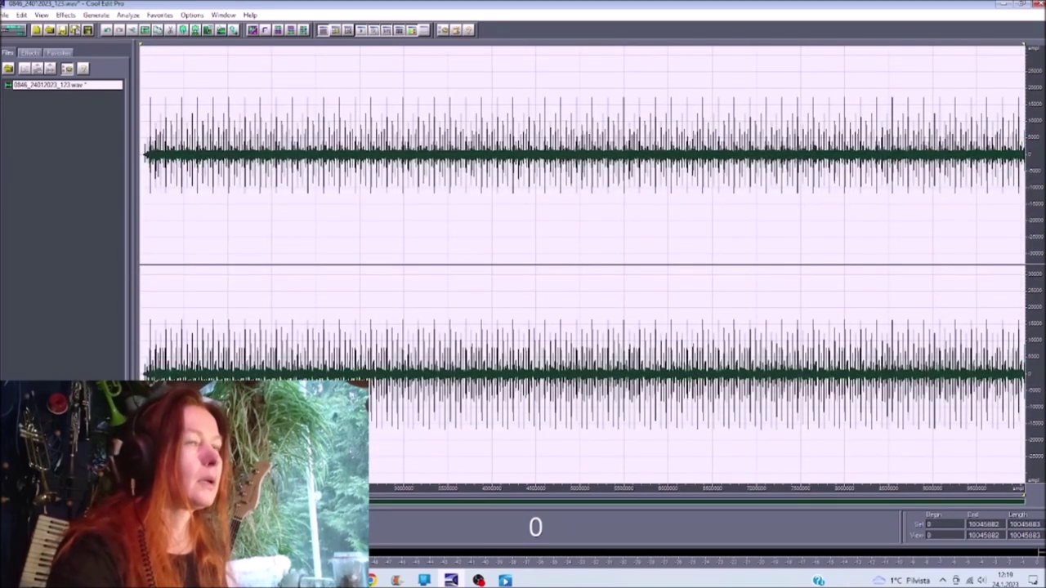
# Apply the Pitch Bending effect to 0846_24012023_123.wav, preview it, and return to multitrack.
pyautogui.click(64, 15)
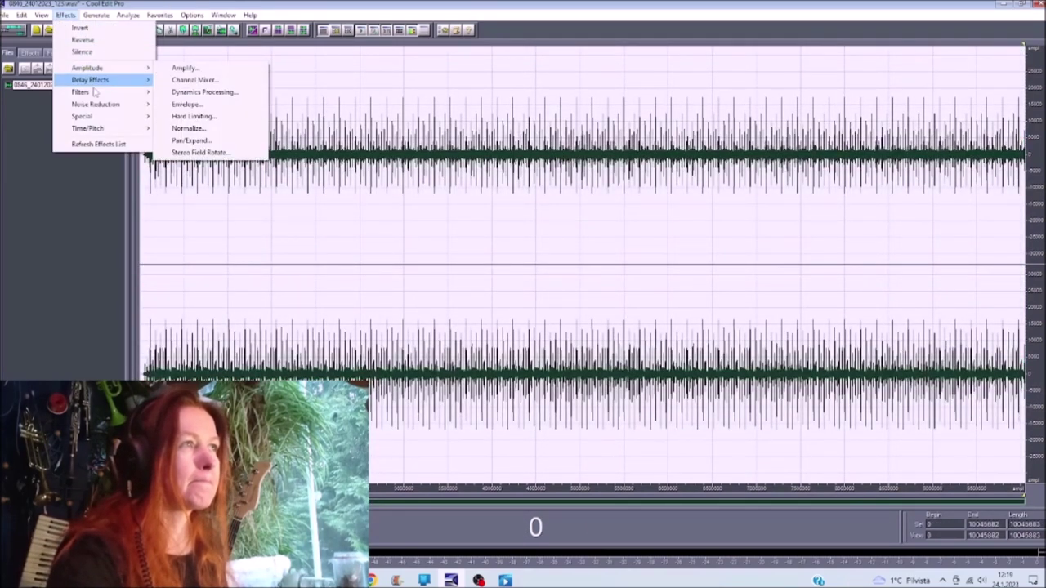
pyautogui.moveTo(130, 130)
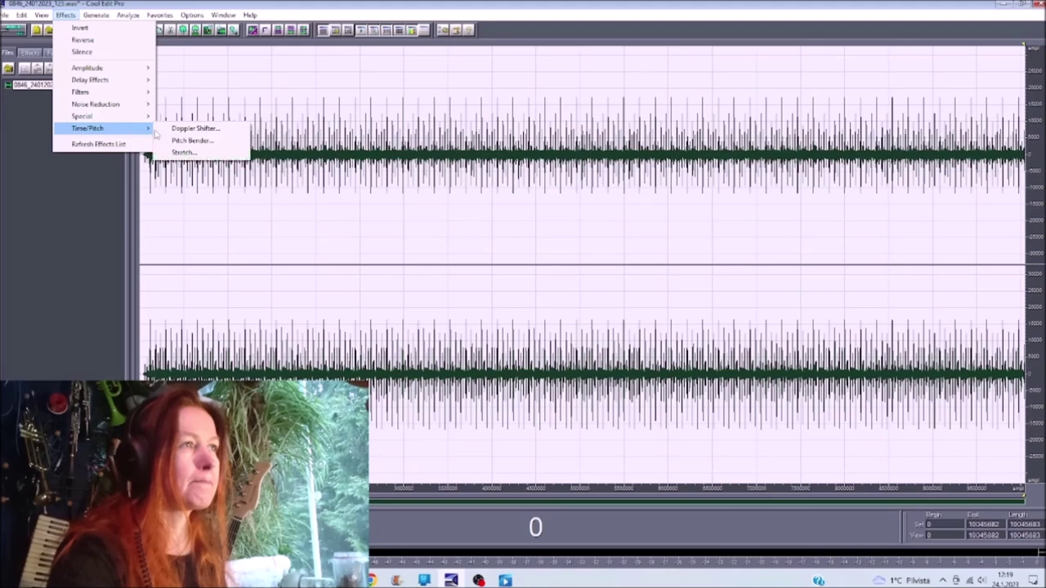
pyautogui.click(219, 140)
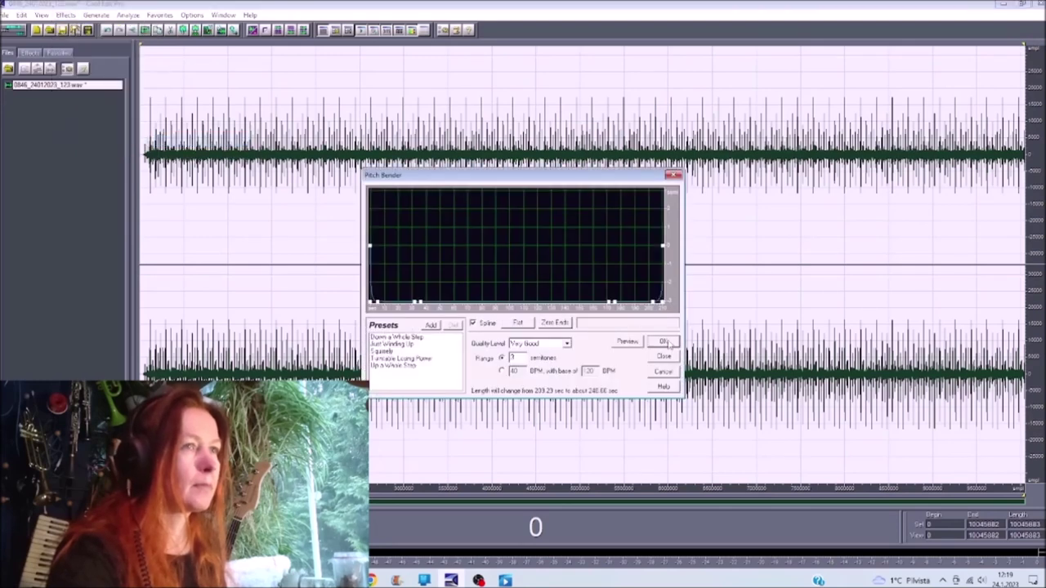
pyautogui.click(667, 343)
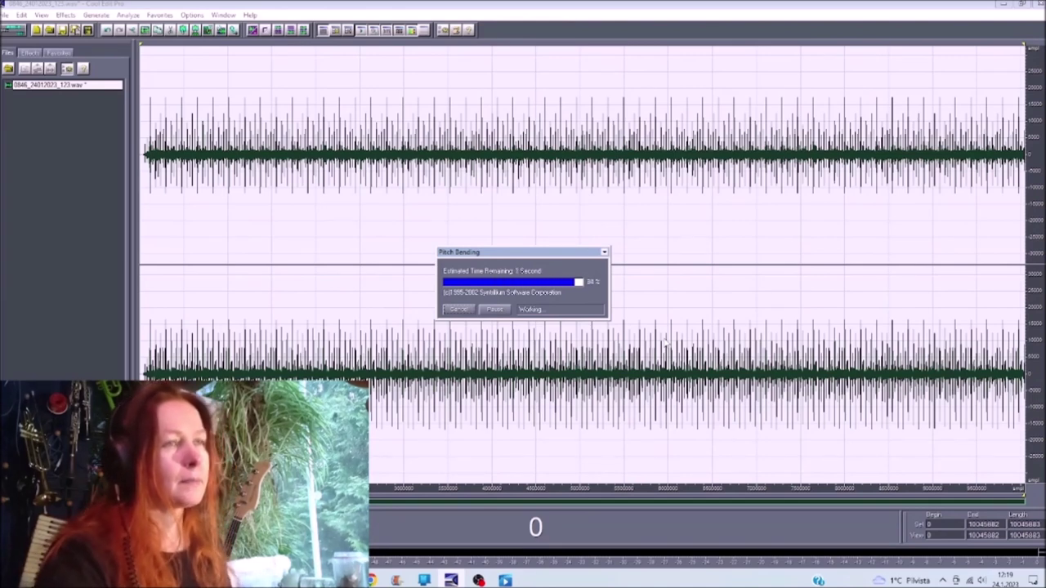
pyautogui.press('space')
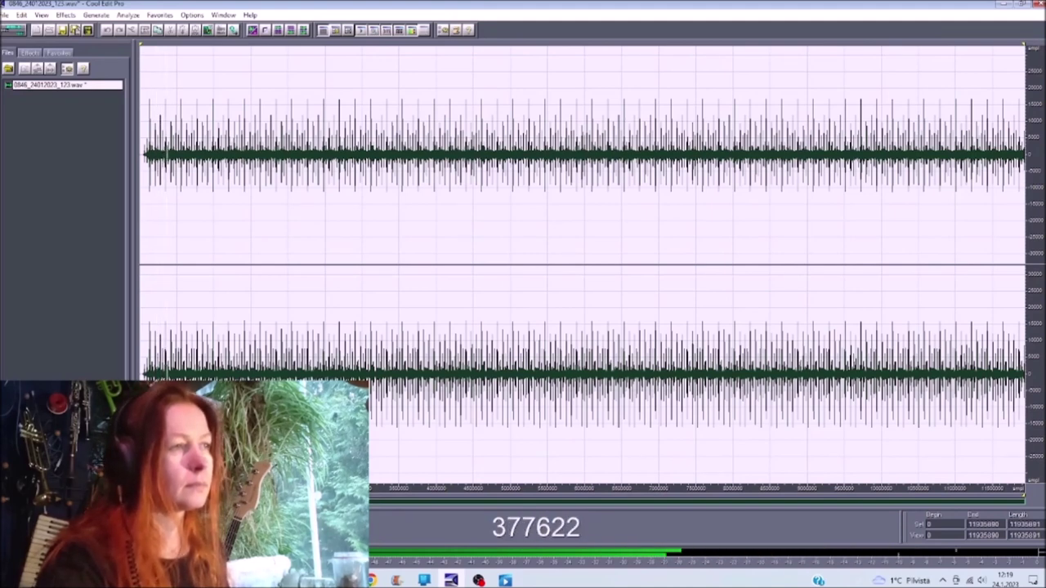
pyautogui.click(13, 30)
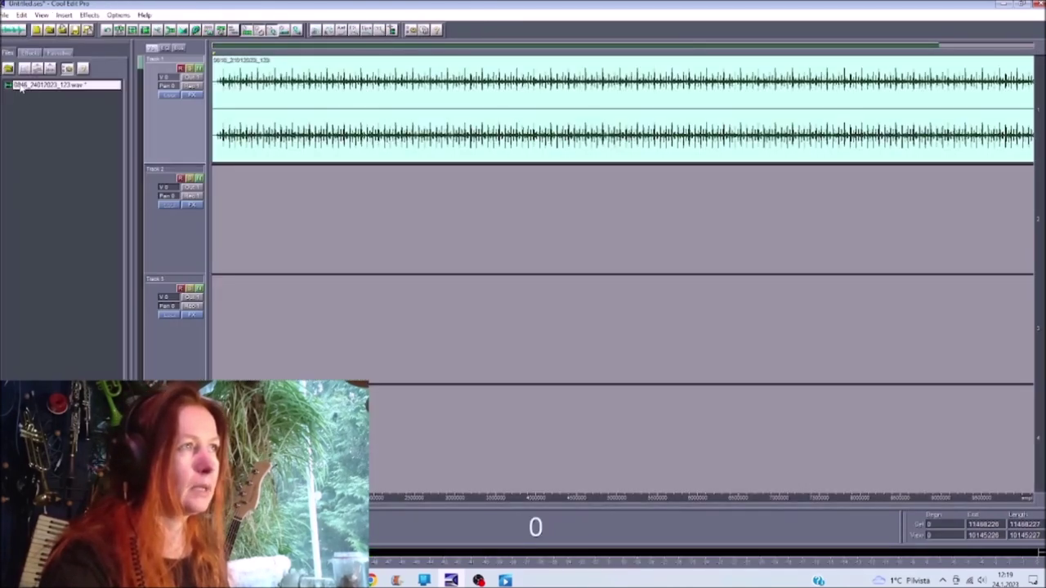
# Place a copy of the 0846_24012023_123 clip on Track 2 and set a start point in its waveform.
pyautogui.moveTo(258, 190); pyautogui.dragTo(259, 191)
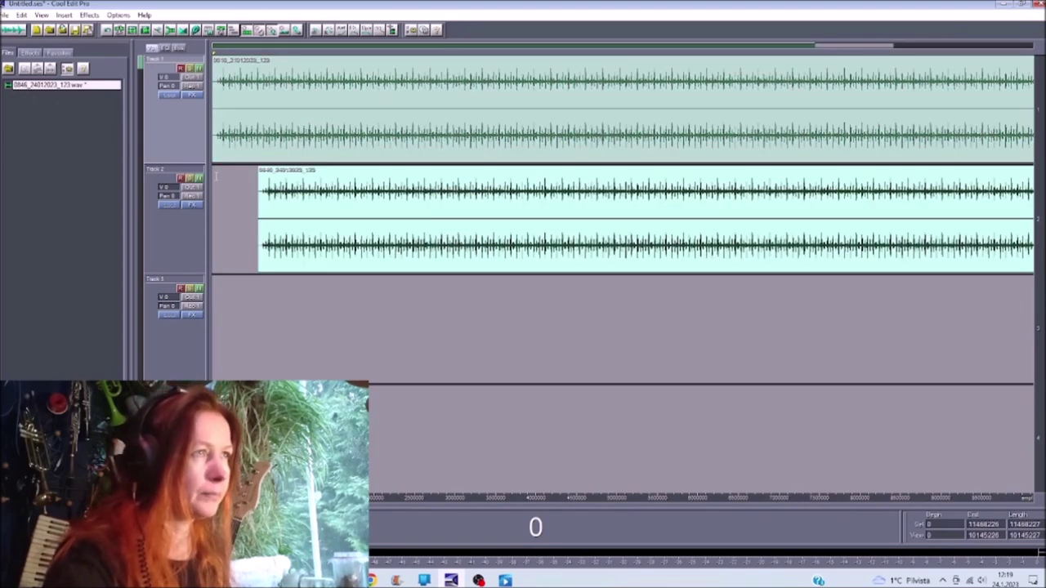
pyautogui.doubleClick(219, 142)
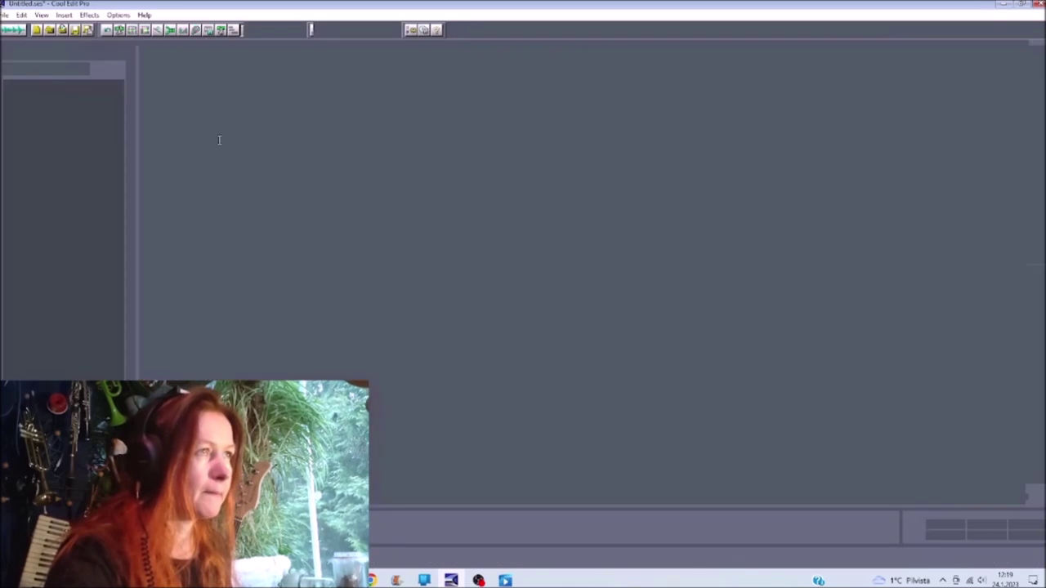
pyautogui.scroll(10, 143, 275)
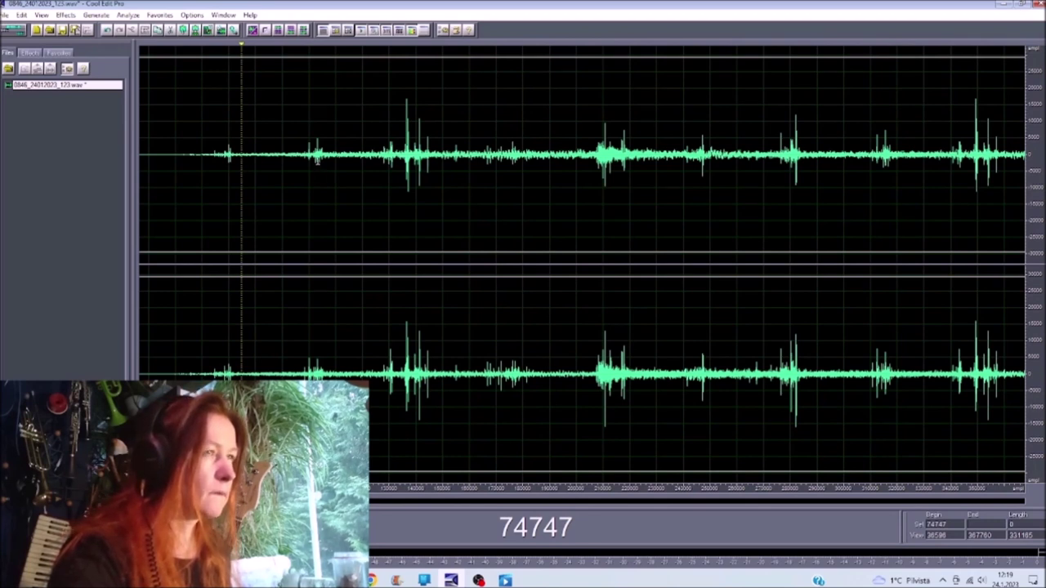
pyautogui.click(317, 160)
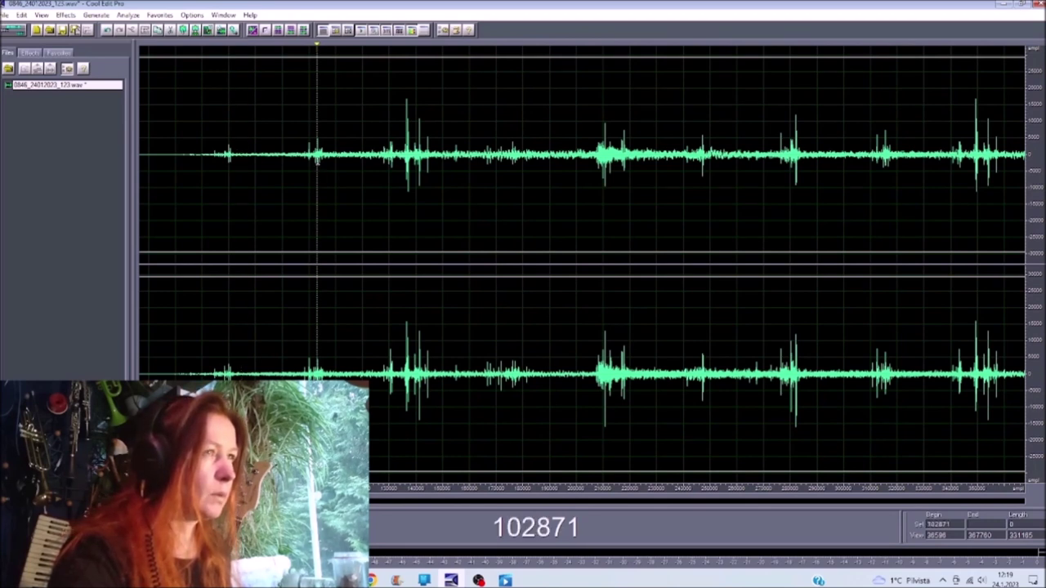
# Shift the Track 2 clip earlier in the multitrack session and play both tracks together.
pyautogui.click(14, 32)
pyautogui.moveTo(322, 242); pyautogui.dragTo(282, 235)
pyautogui.press('space')
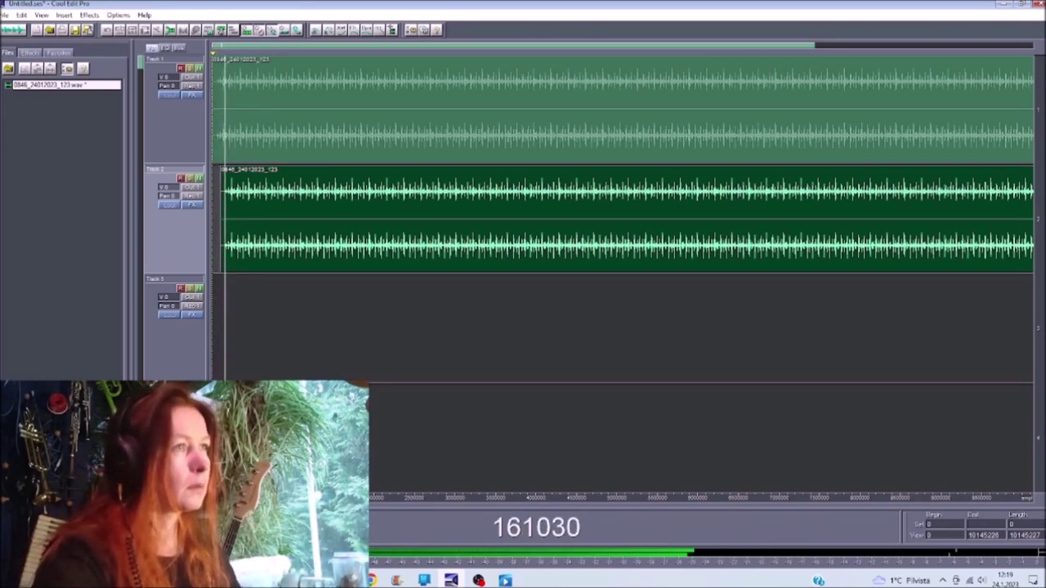
pyautogui.press('space')
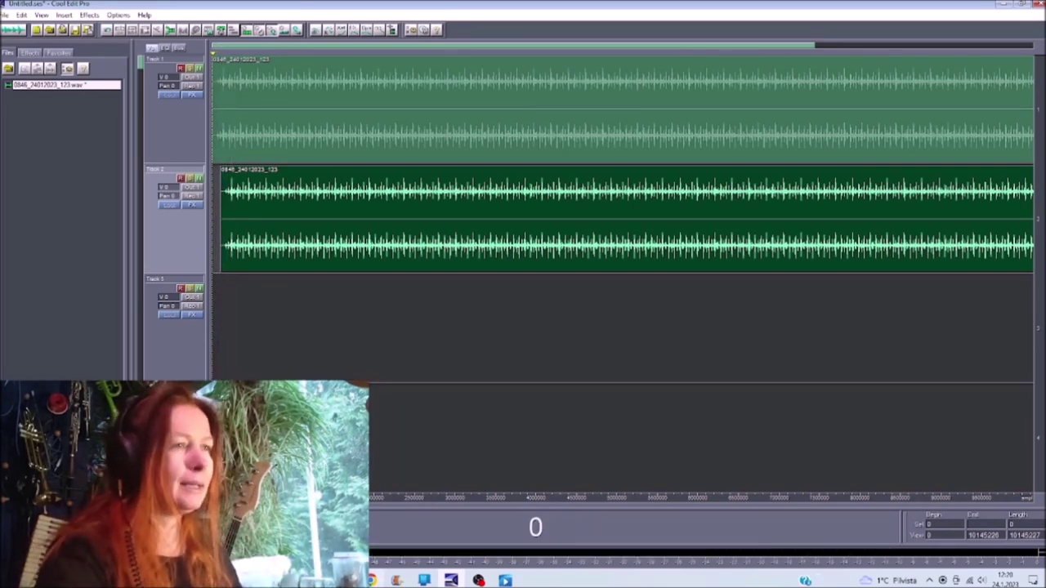
# Play the Basic Rock Drum Beat 3 video on YouTube in Chrome.
pyautogui.hotkey('alt', 'Tab')
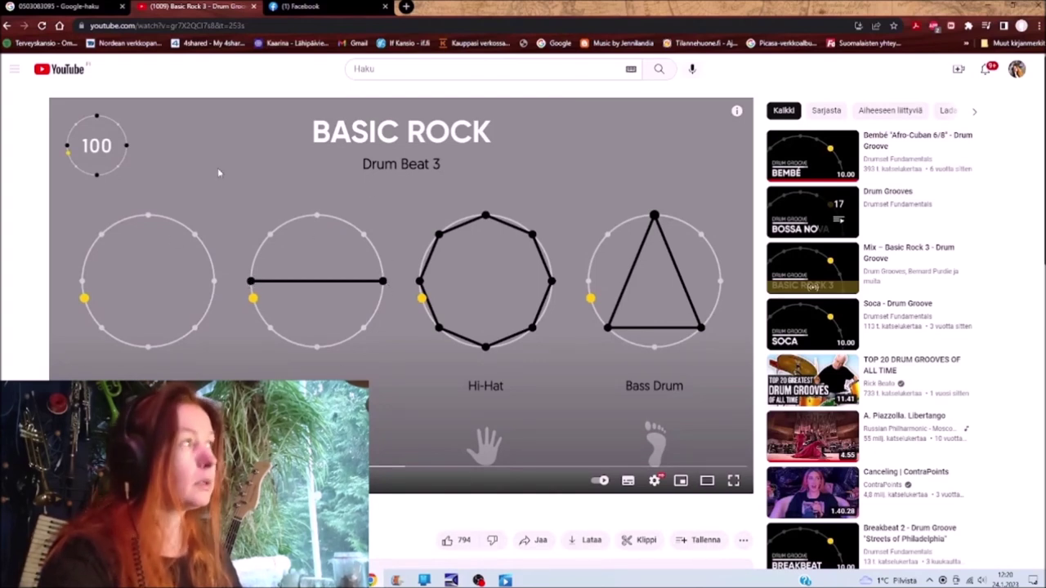
pyautogui.press('space')
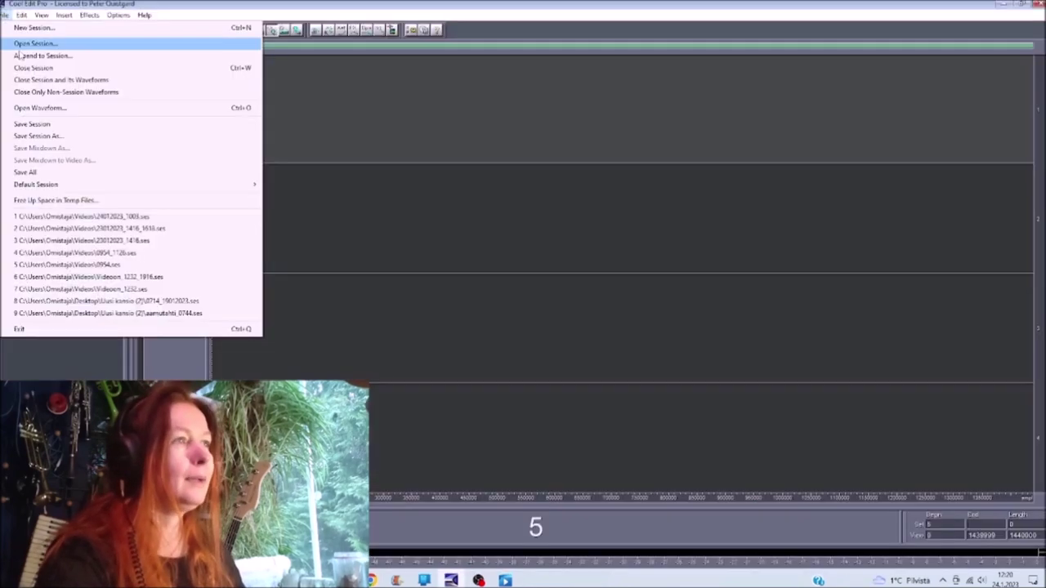
# Load and play the most recent three-track session, then place 24012023_1003.wav on Track 1.
pyautogui.click(128, 217)
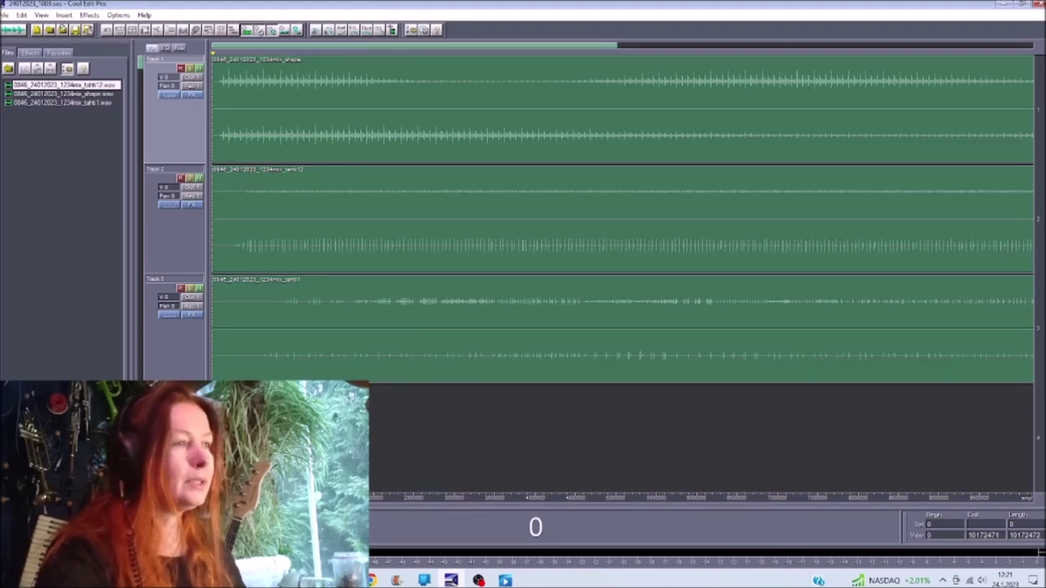
pyautogui.press('space')
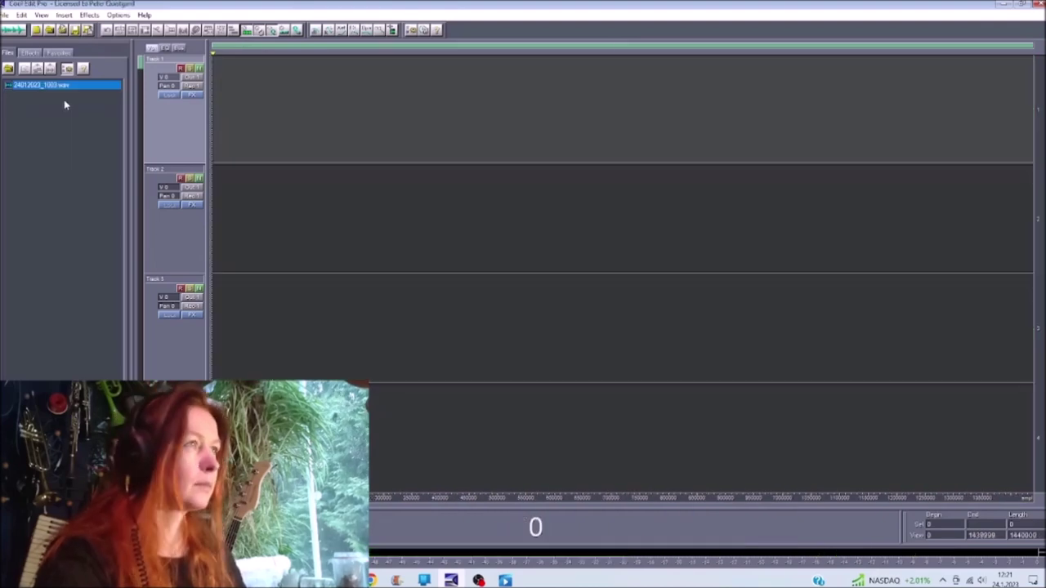
pyautogui.moveTo(49, 85); pyautogui.dragTo(229, 103)
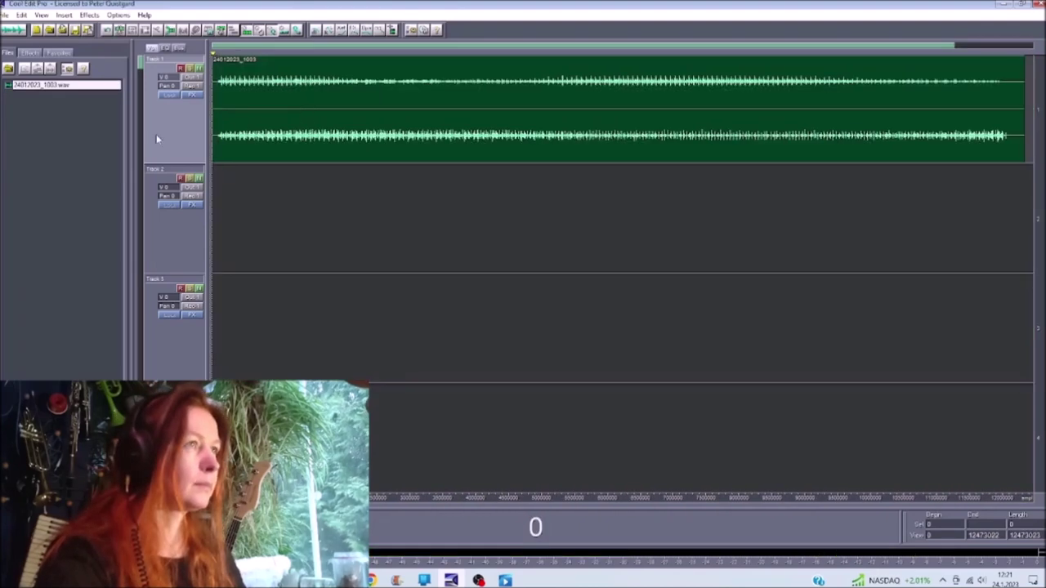
# Open 24012023_1003_kitaramix, put it on Track 2, and play both tracks together.
pyautogui.click(8, 68)
pyautogui.scroll(-3, 221, 98)
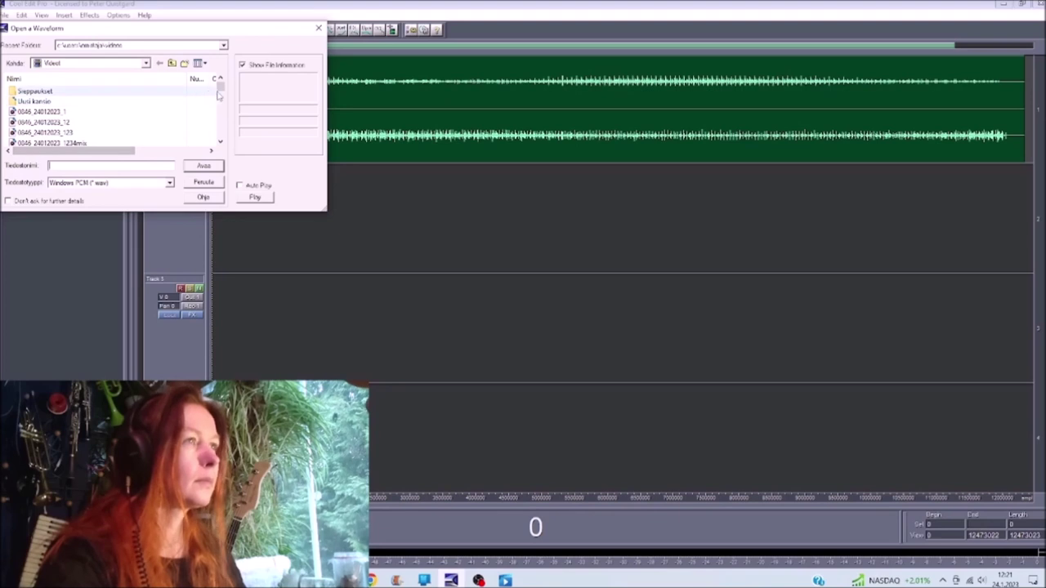
pyautogui.scroll(-4, 221, 98)
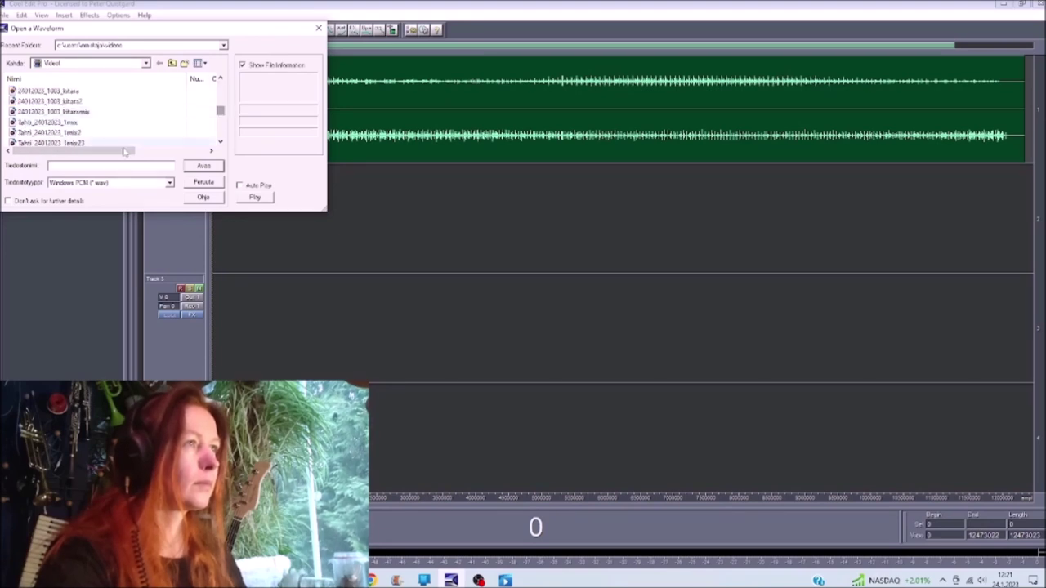
pyautogui.doubleClick(84, 113)
pyautogui.moveTo(208, 181); pyautogui.dragTo(244, 210)
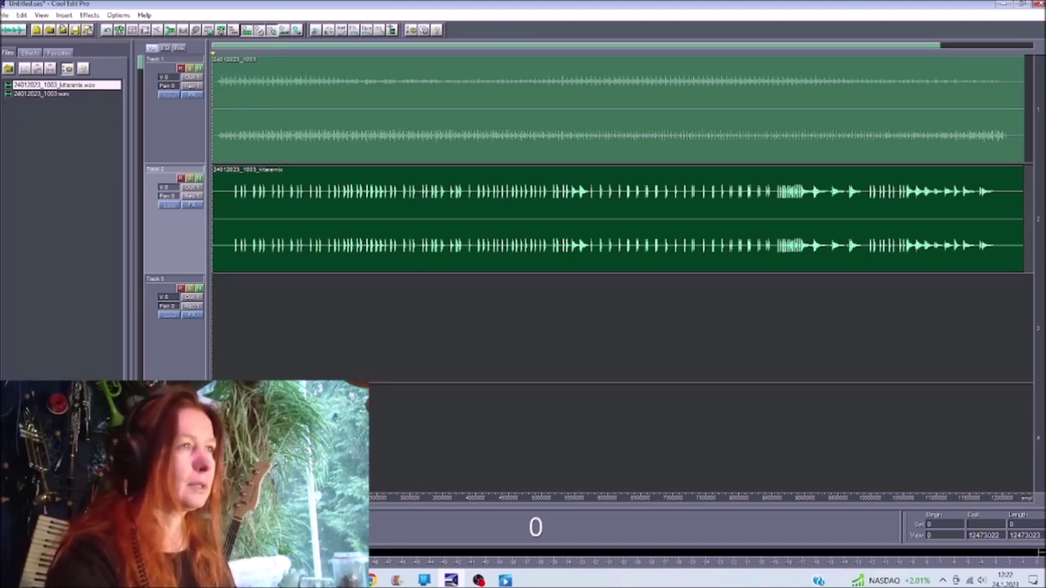
pyautogui.press('space')
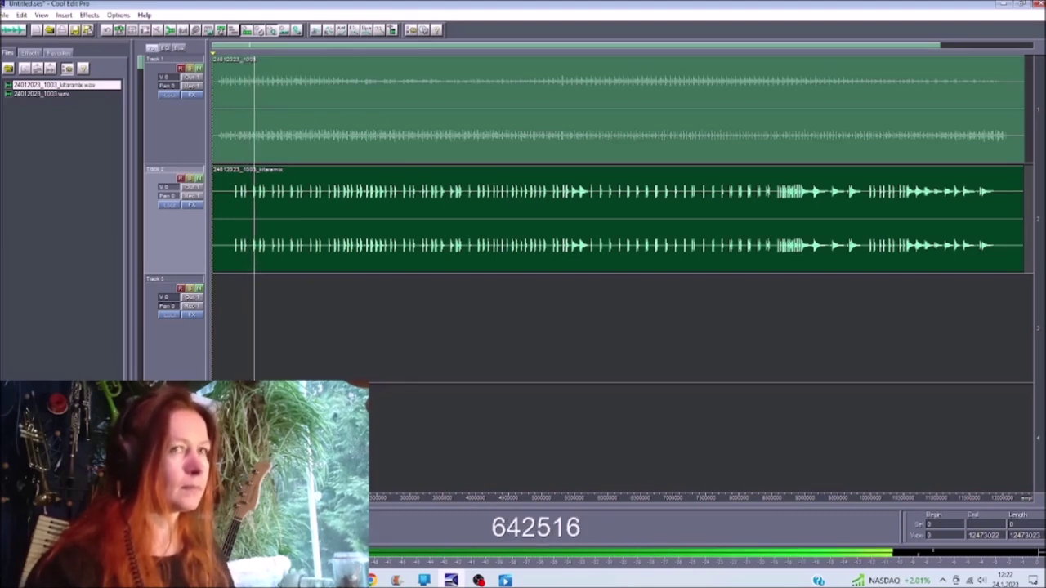
pyautogui.press('space')
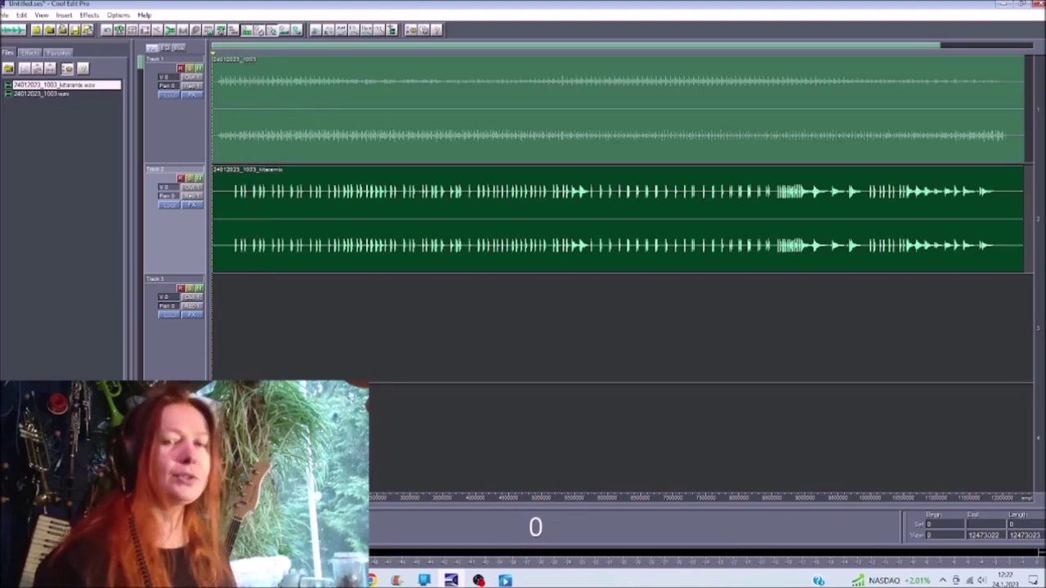